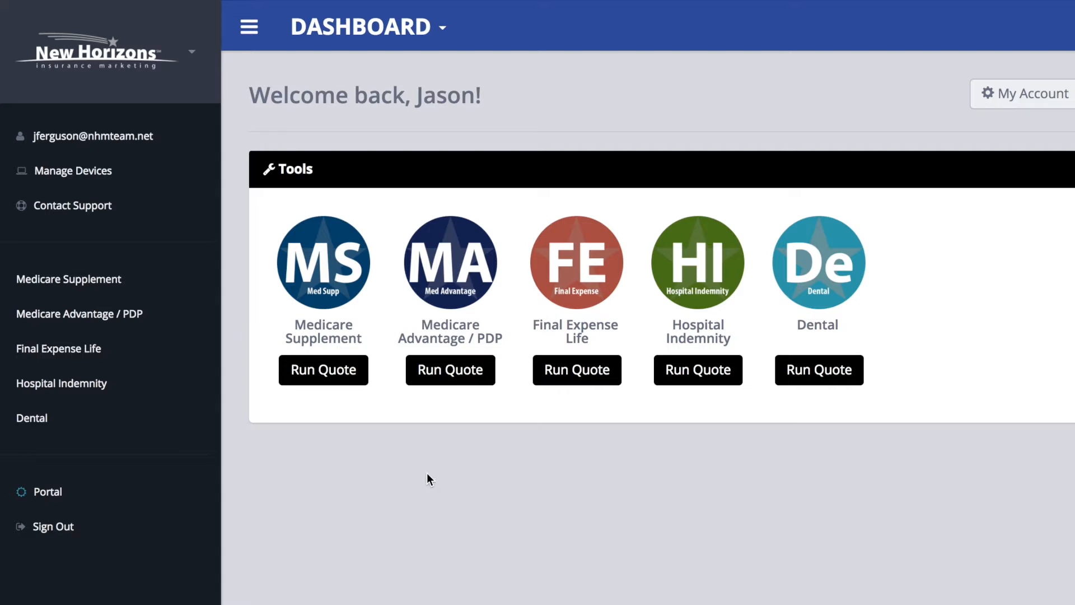
# Run a Medicare Supplement quote for ZIP code 62521 with Plan G.
pyautogui.click(329, 378)
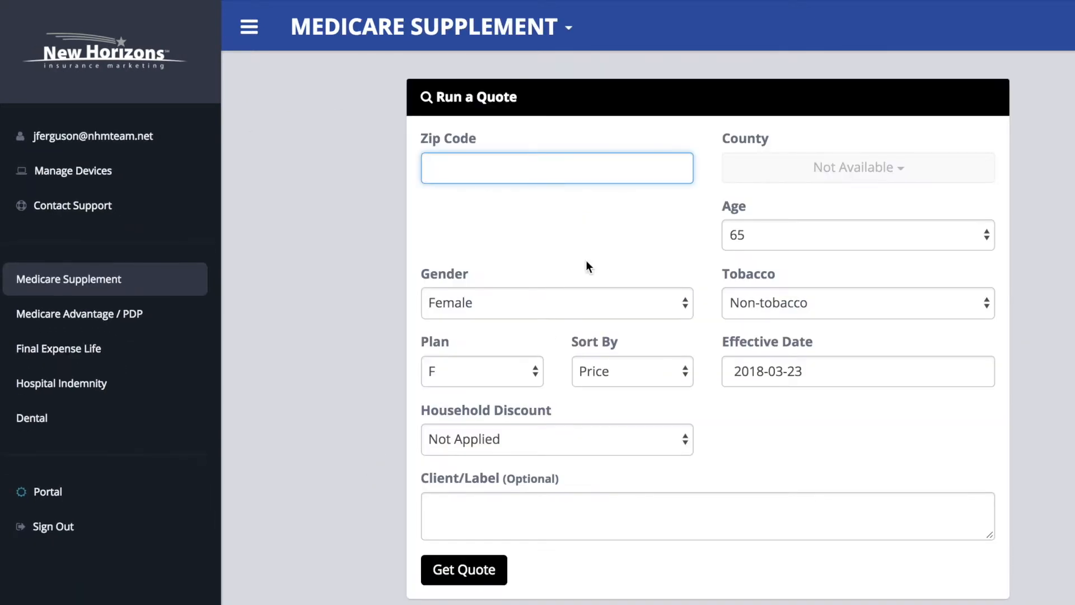
pyautogui.write('62521')
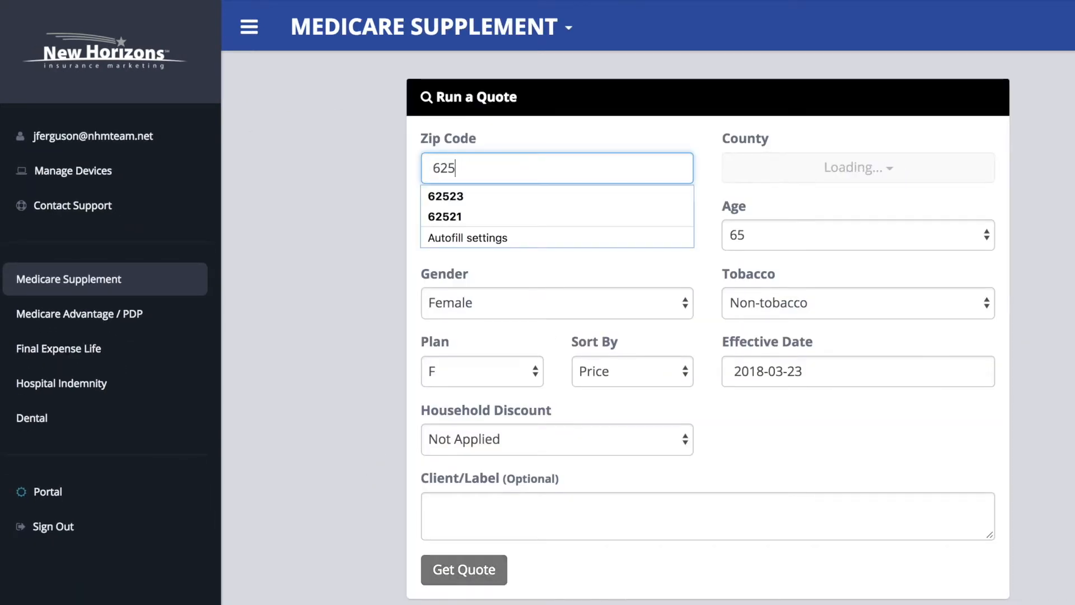
pyautogui.press('Tab')
pyautogui.click(481, 571)
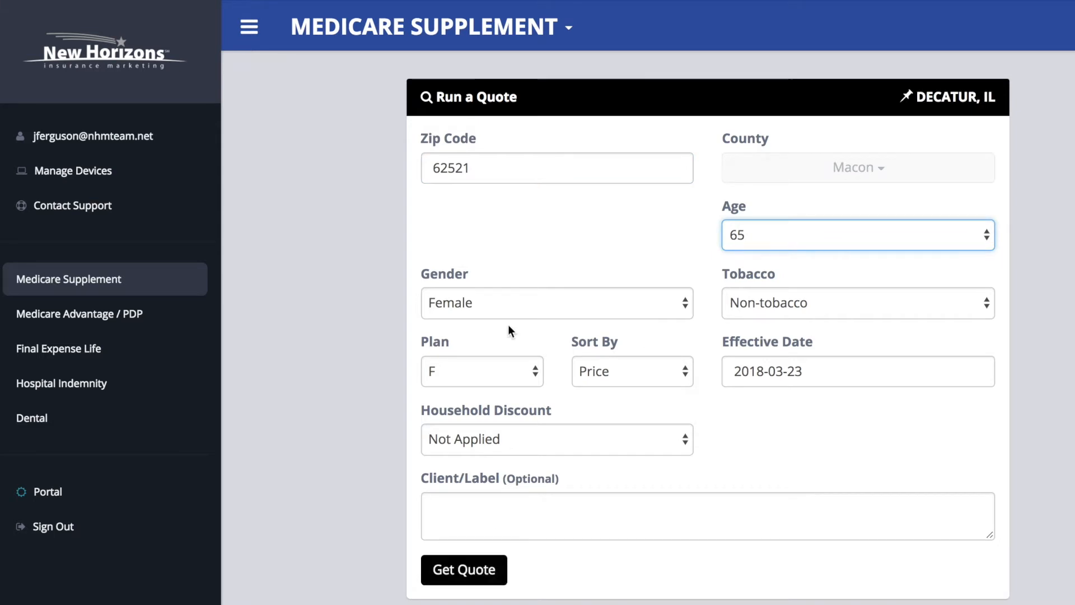
pyautogui.click(496, 382)
pyautogui.click(475, 414)
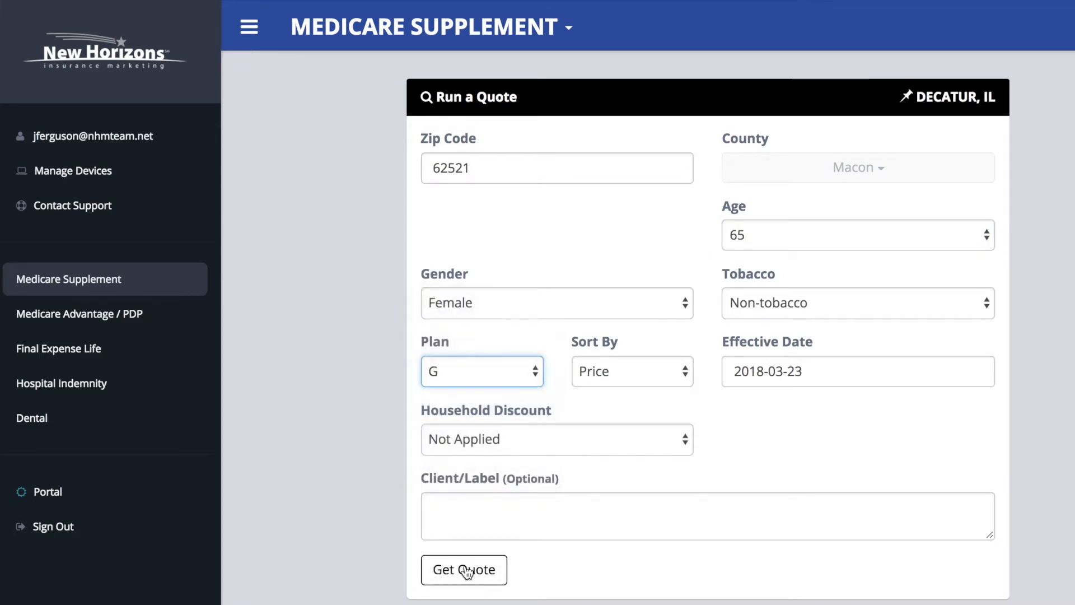
pyautogui.click(464, 569)
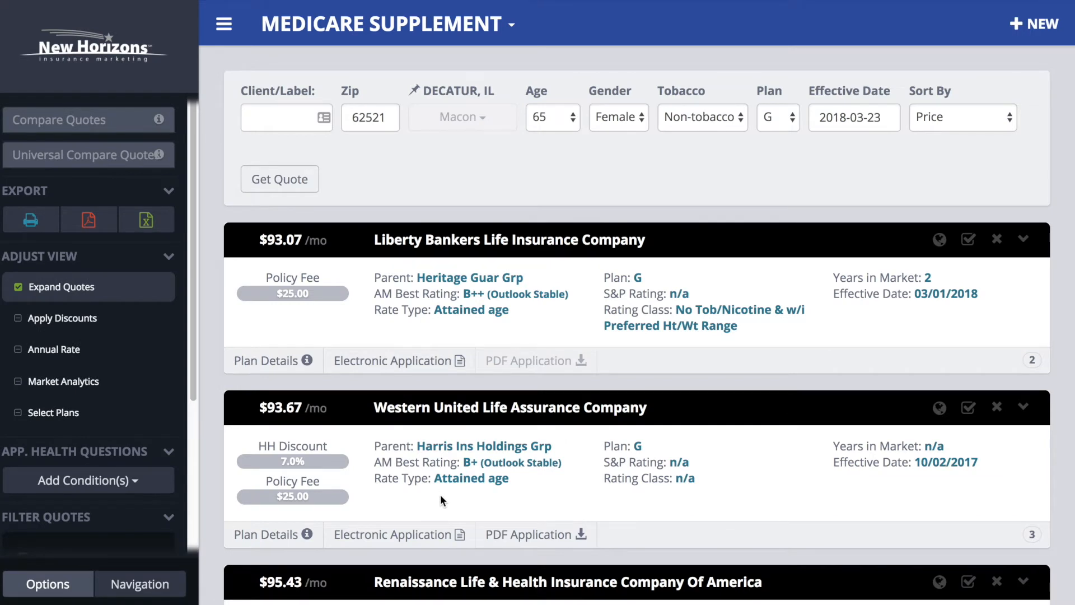
# Collapse the expanded quotes and add Everest Reinsurance Company's Plan G quote to the comparison.
pyautogui.click(68, 292)
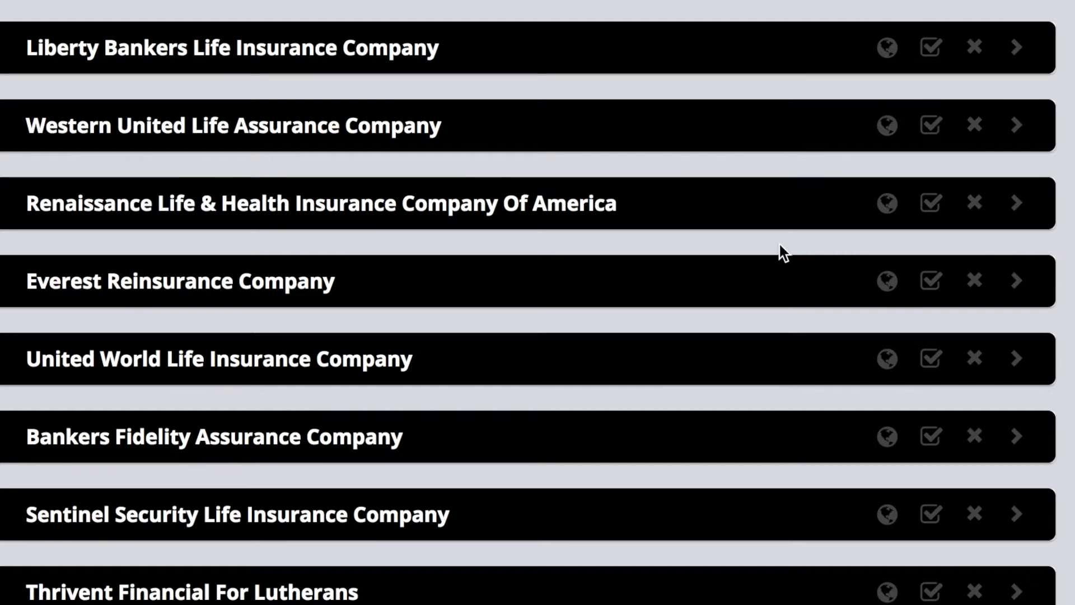
pyautogui.scroll(-1, 790, 252)
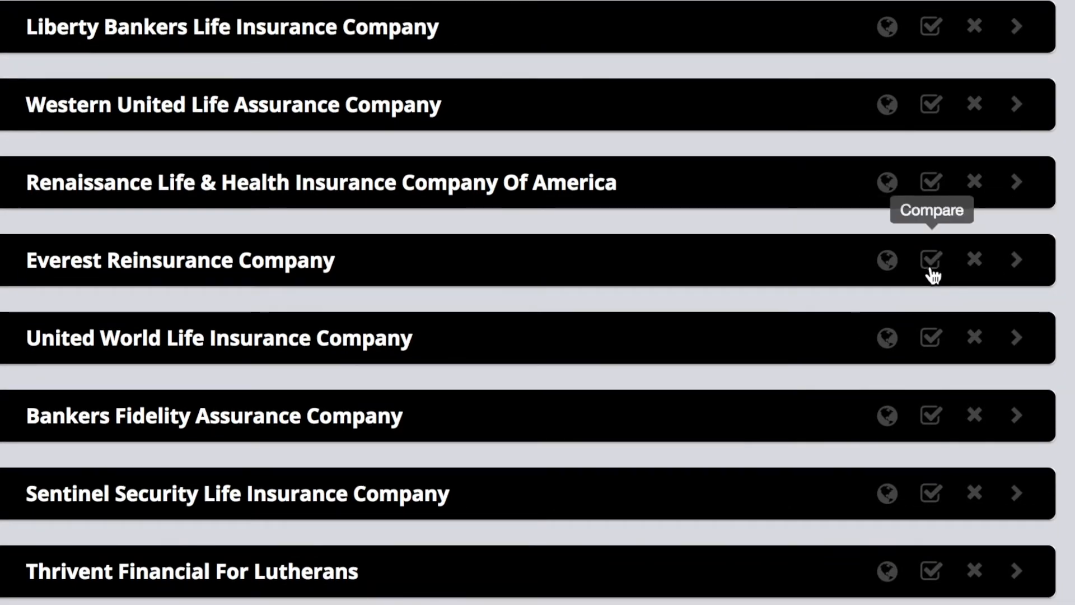
pyautogui.click(932, 263)
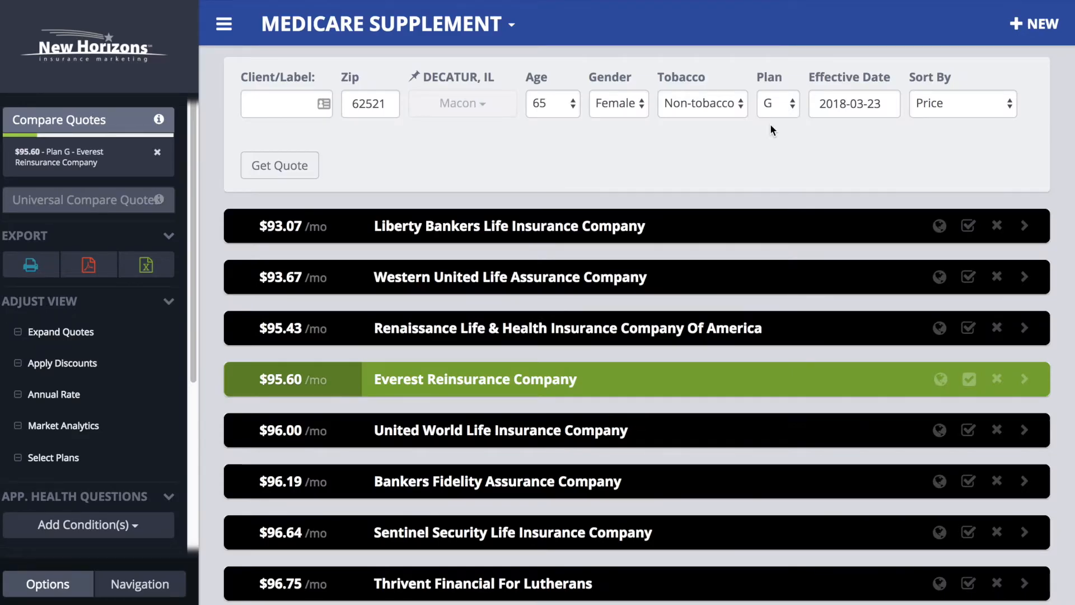
# Switch the quotes to Plan F and add Everest Reinsurance Company's quote to the comparison.
pyautogui.click(781, 112)
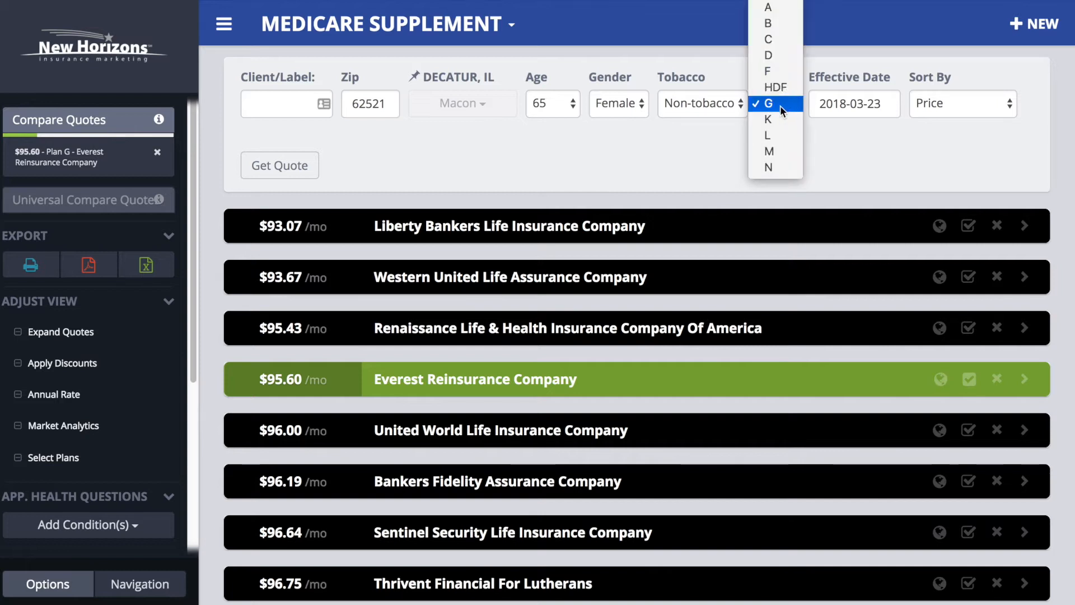
pyautogui.click(781, 74)
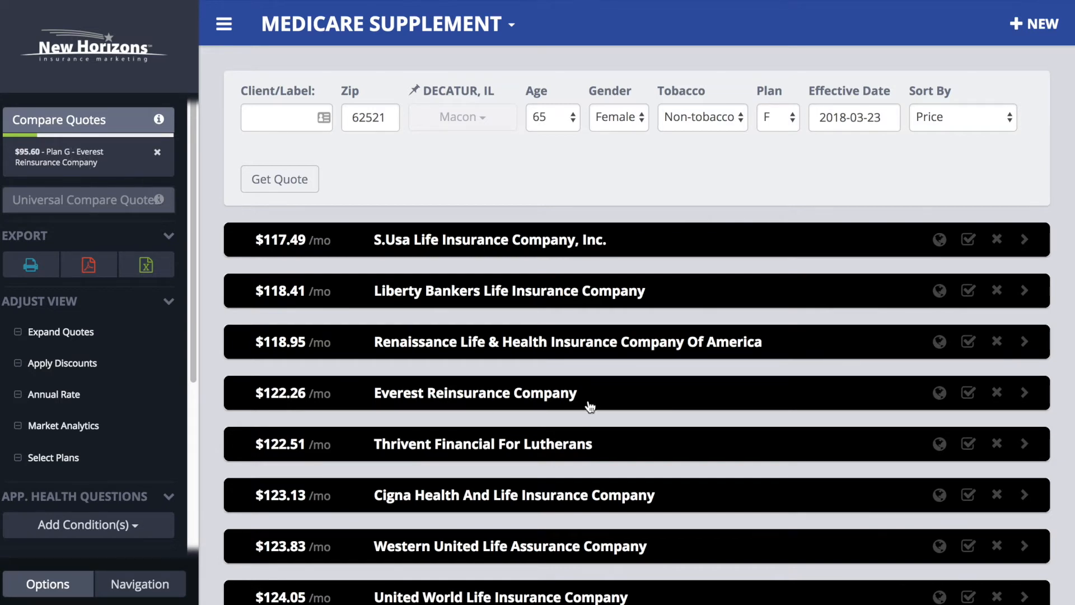
pyautogui.click(968, 398)
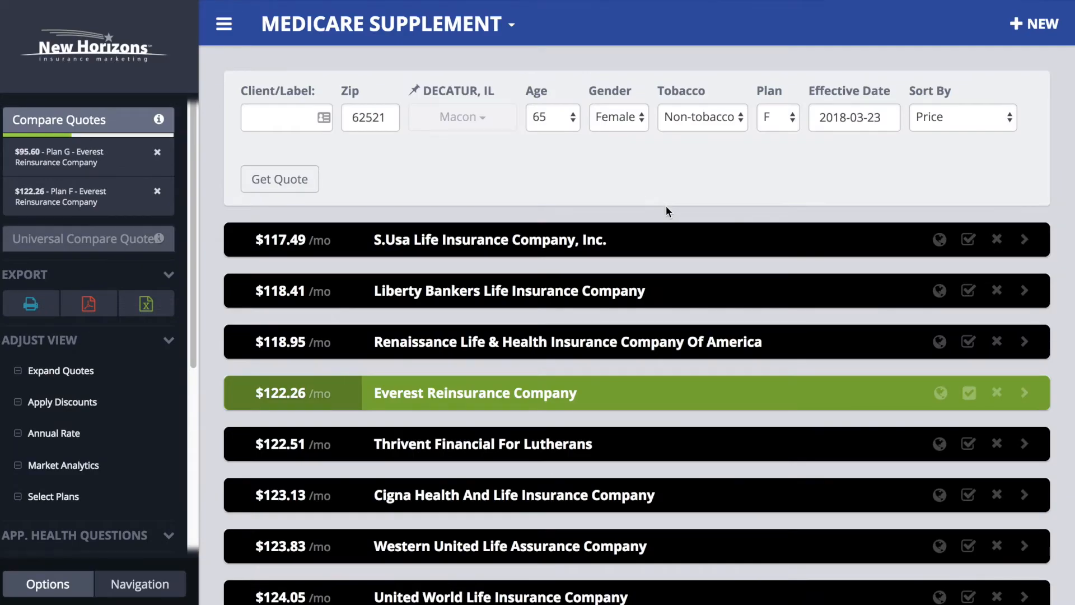
# Switch the quotes to Plan N and add Everest Reinsurance Company's quote to the comparison.
pyautogui.click(774, 129)
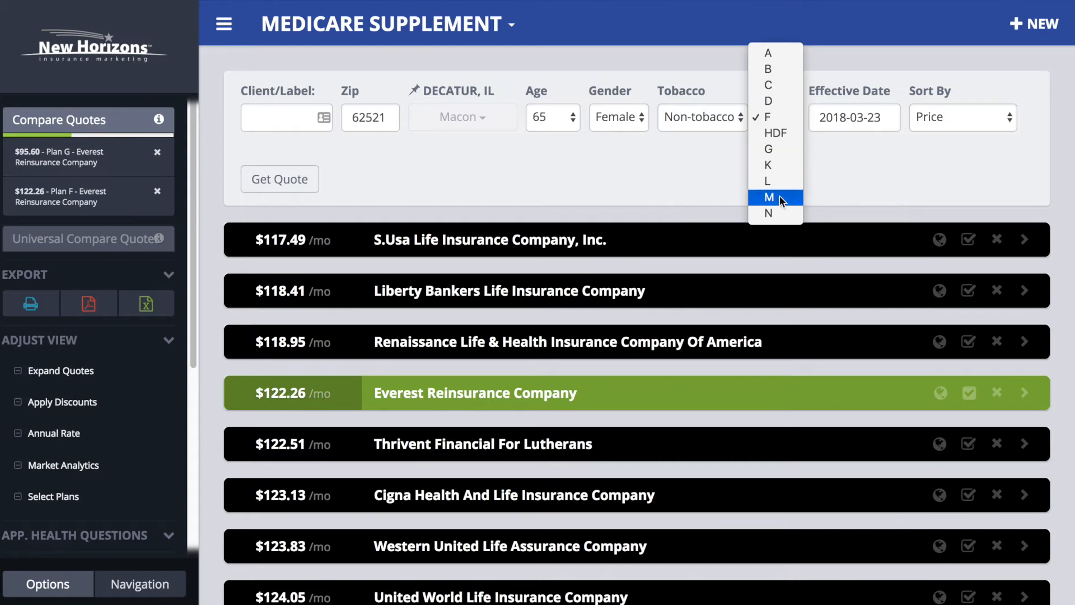
pyautogui.click(773, 213)
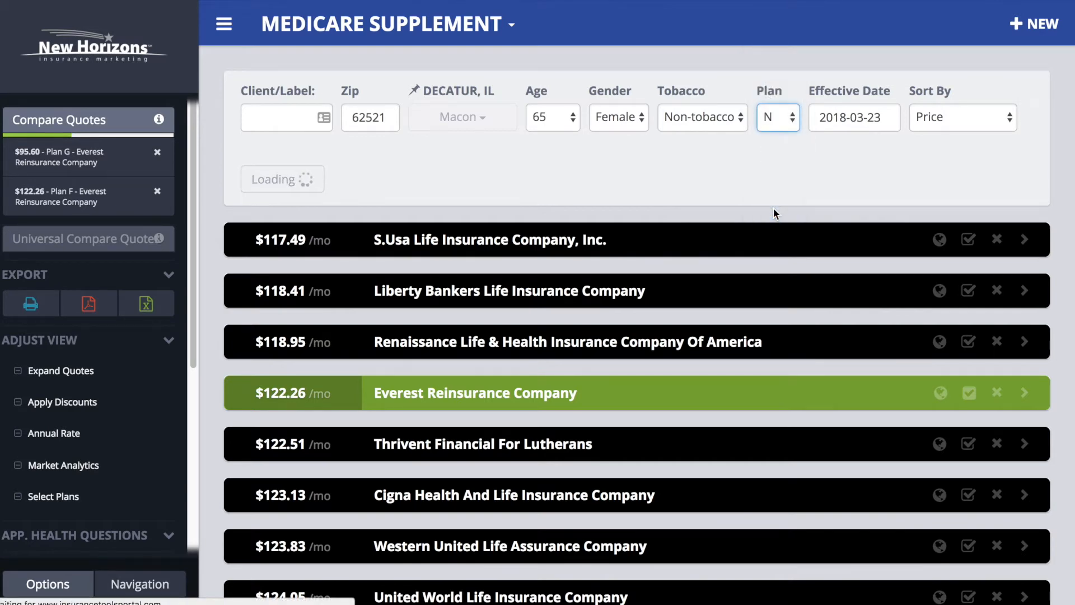
pyautogui.scroll(-3, 756, 305)
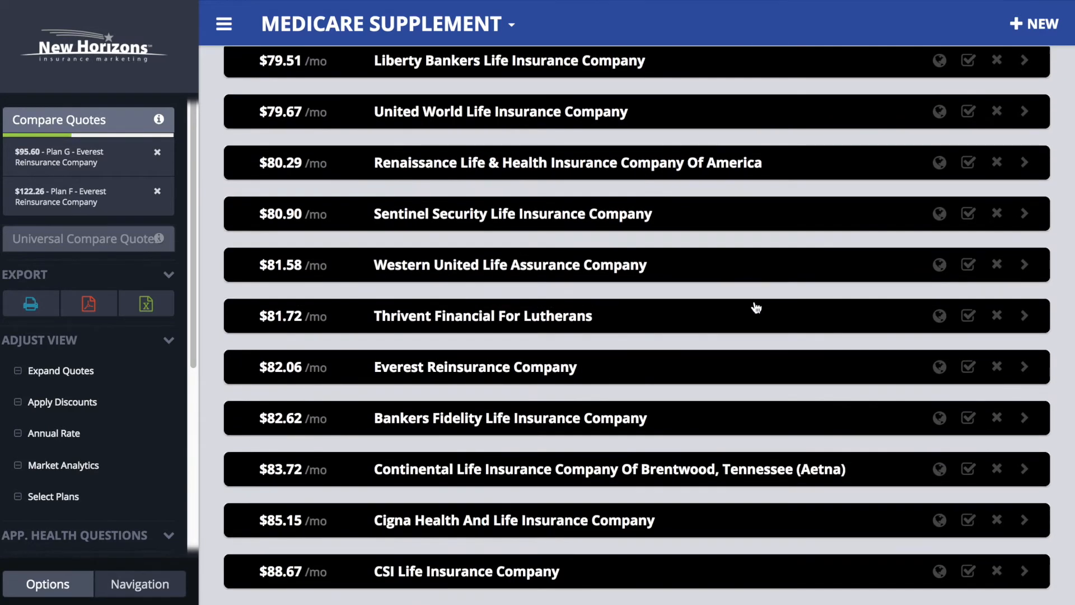
pyautogui.click(969, 367)
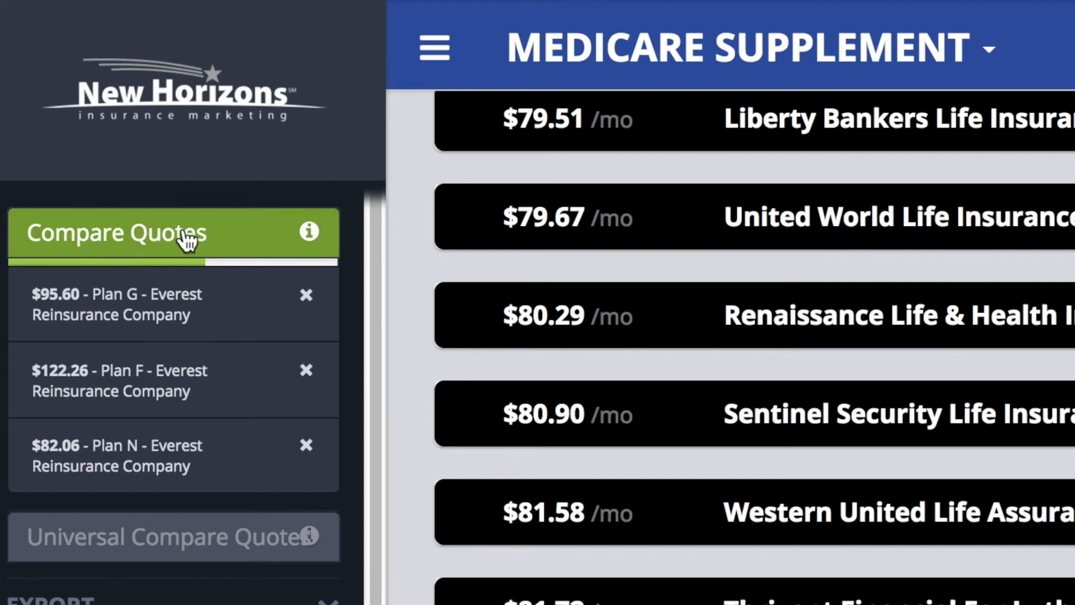
# Compare the selected Everest quotes side by side and export the comparison as a PDF without plan details.
pyautogui.click(245, 240)
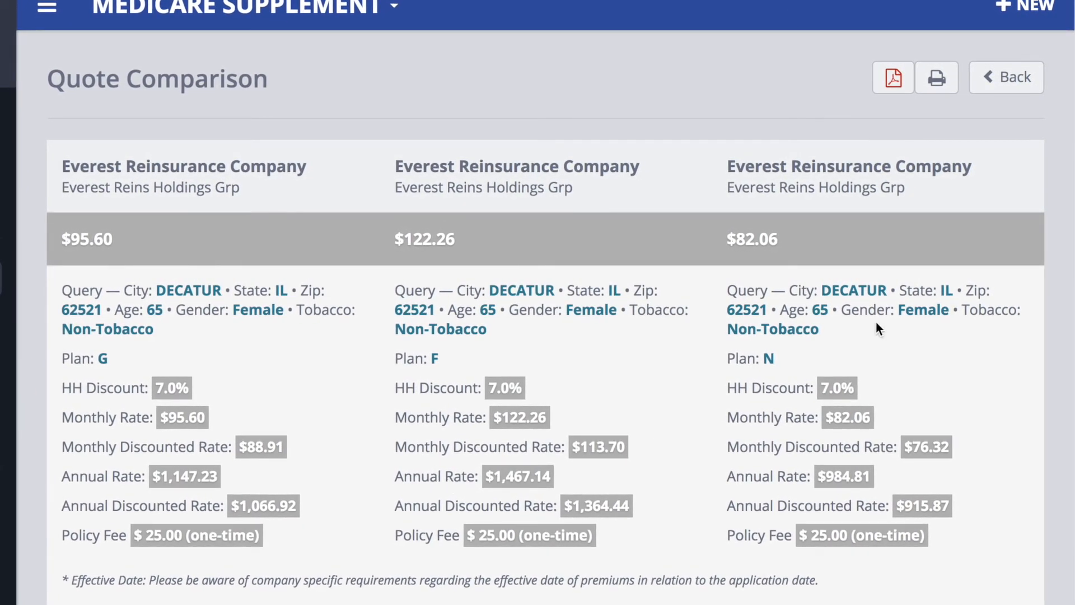
pyautogui.click(893, 85)
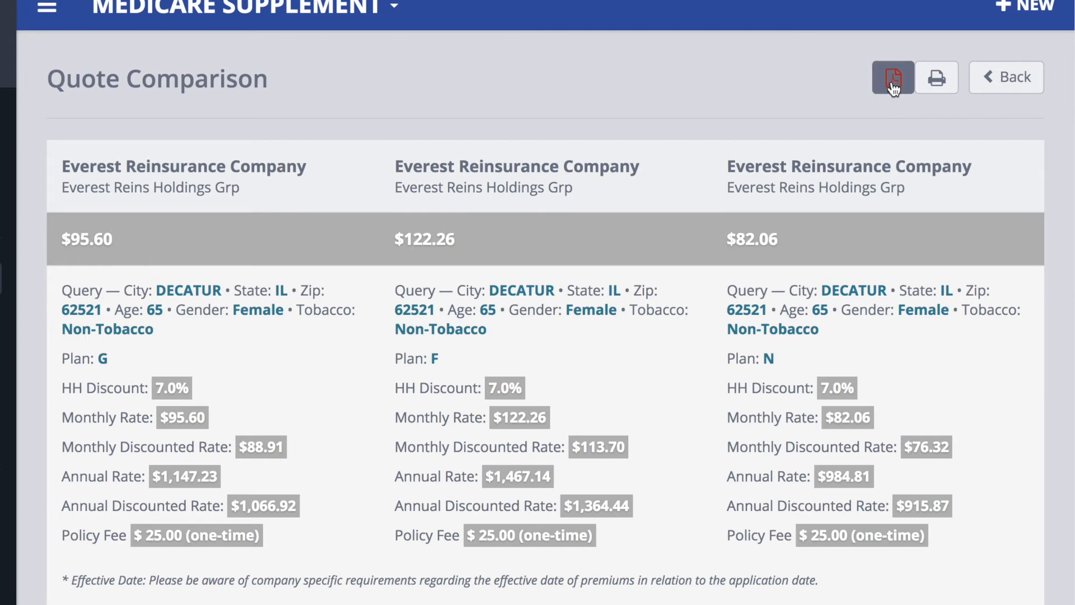
pyautogui.click(894, 84)
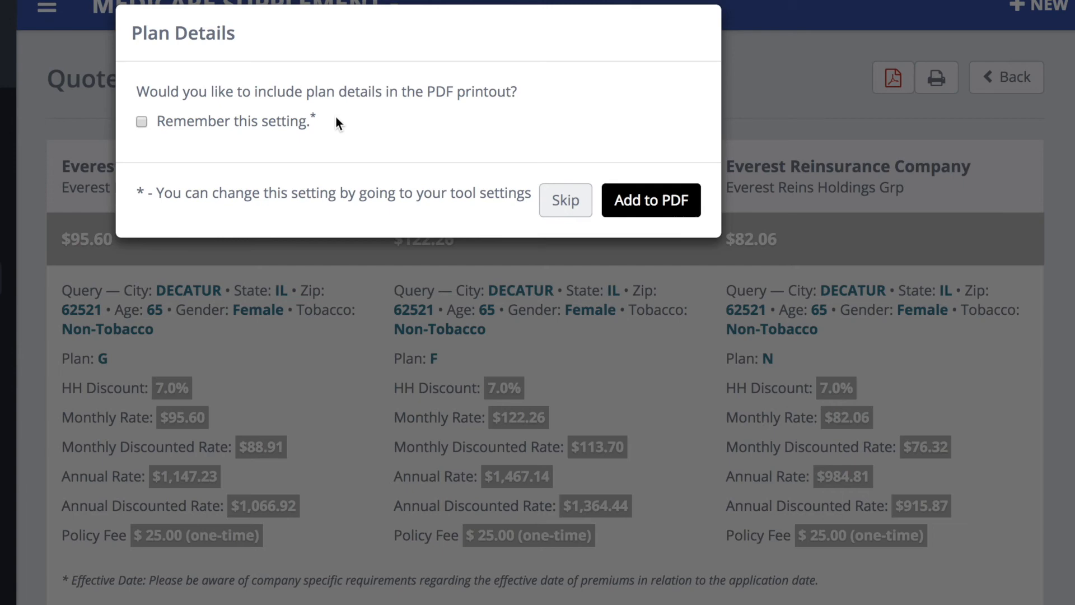
pyautogui.click(566, 200)
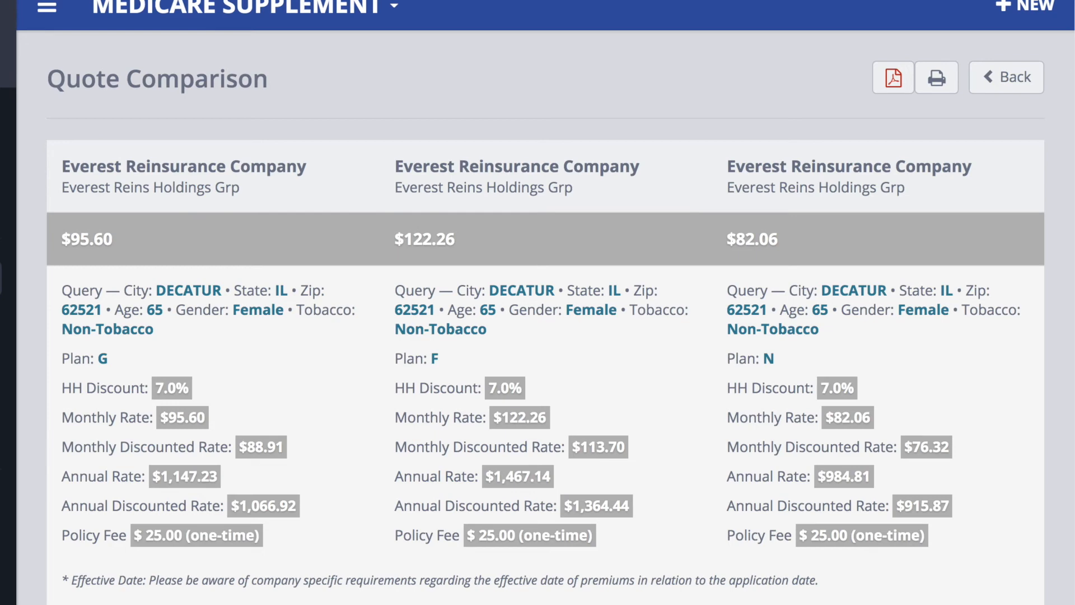
# Open the downloaded quote (2).pdf and examine the enlarged quote comparison and its disclaimer.
pyautogui.click(83, 594)
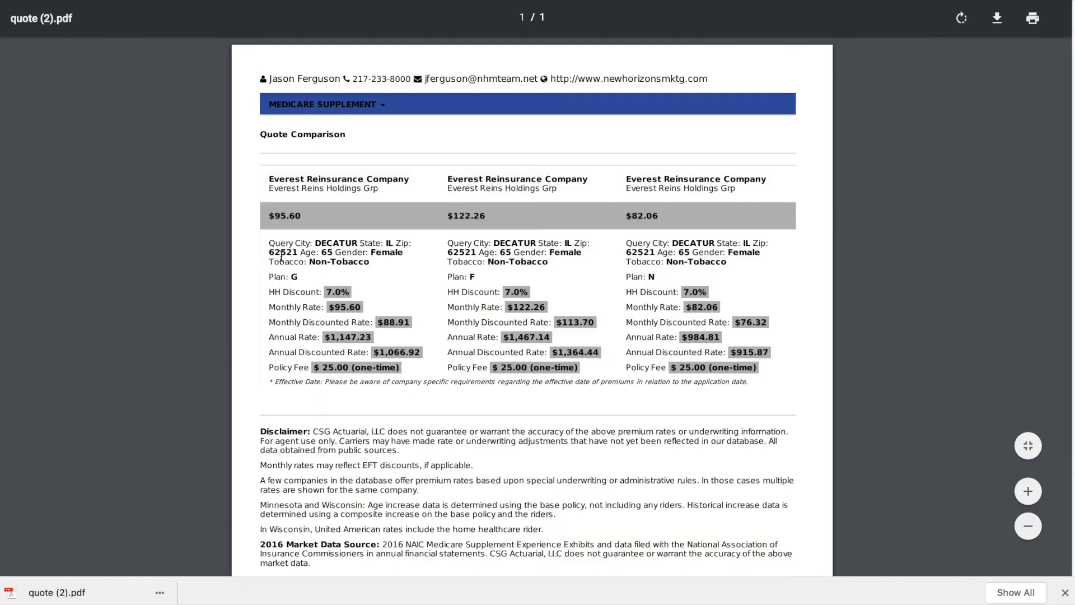
pyautogui.click(1028, 496)
pyautogui.click(1028, 495)
pyautogui.scroll(-1, 540, 440)
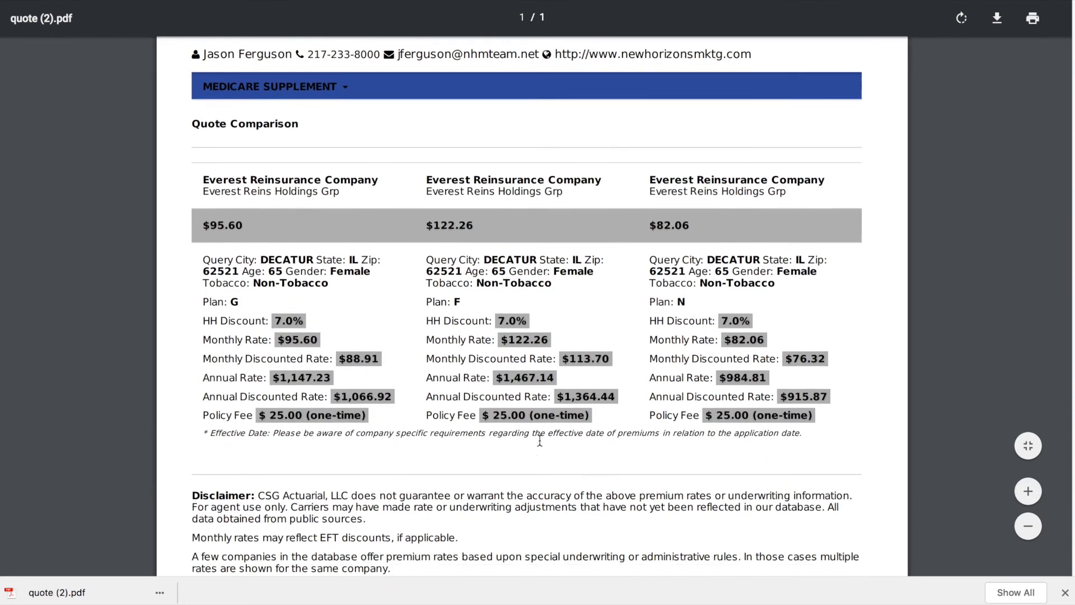
pyautogui.scroll(-1, 540, 440)
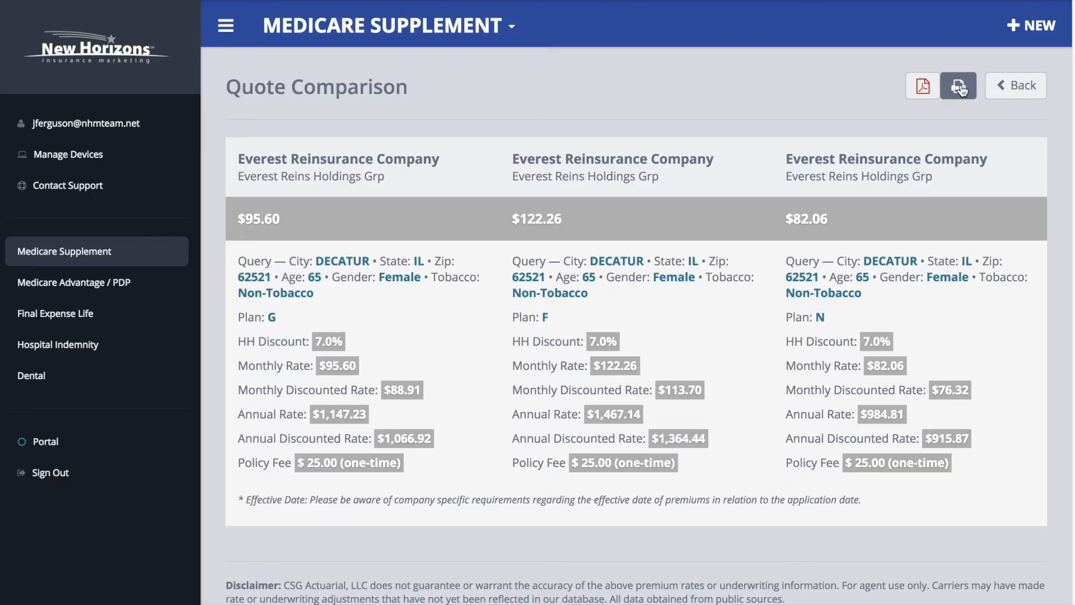
# Return to the quote list and remove the Plan G, F and N Everest quotes from the comparison.
pyautogui.click(1022, 87)
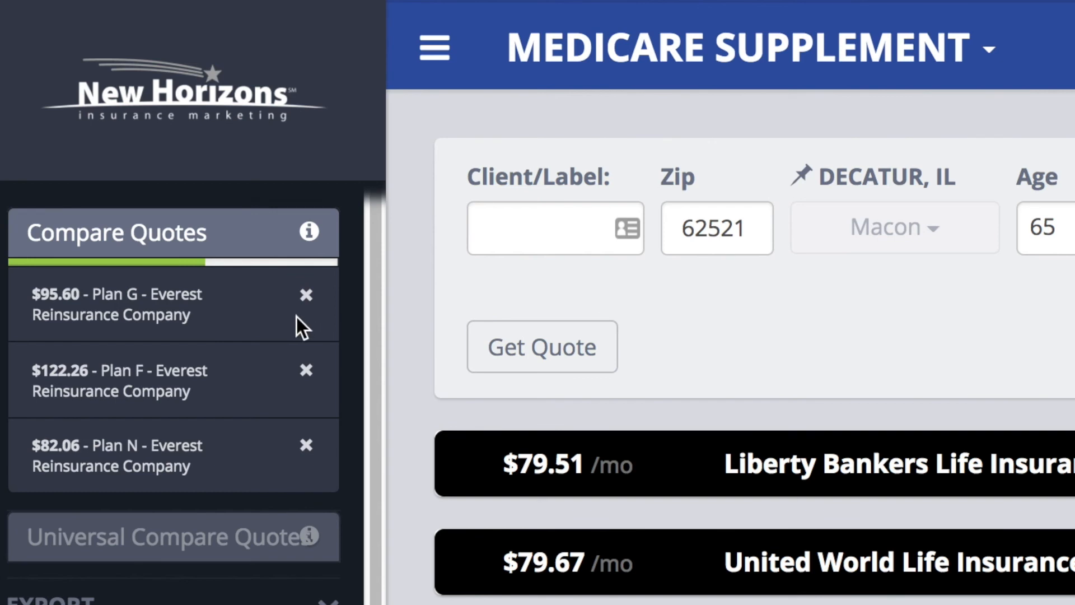
pyautogui.click(305, 296)
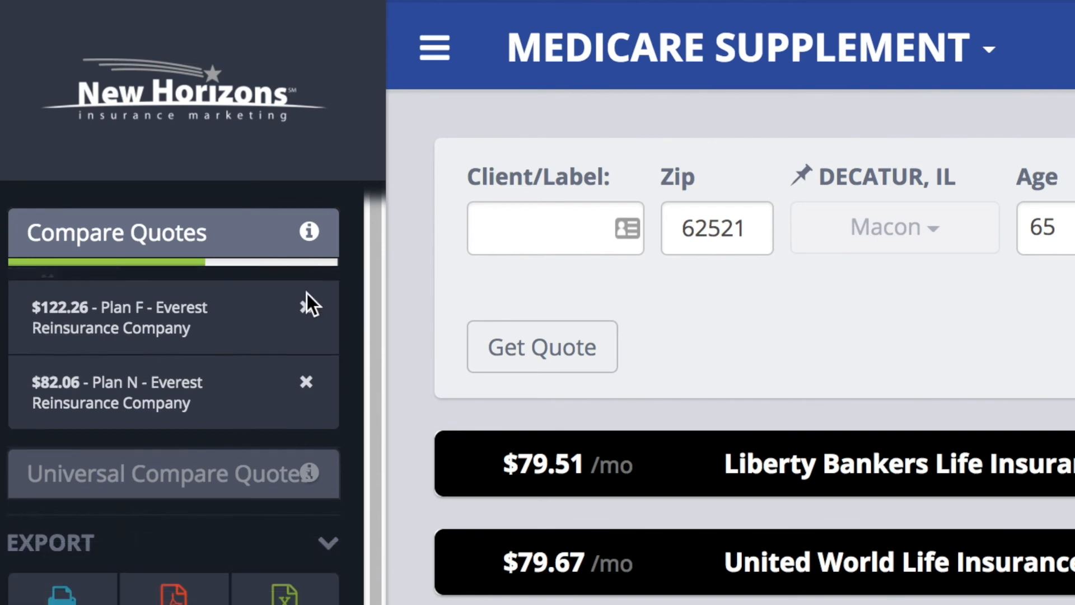
pyautogui.click(304, 294)
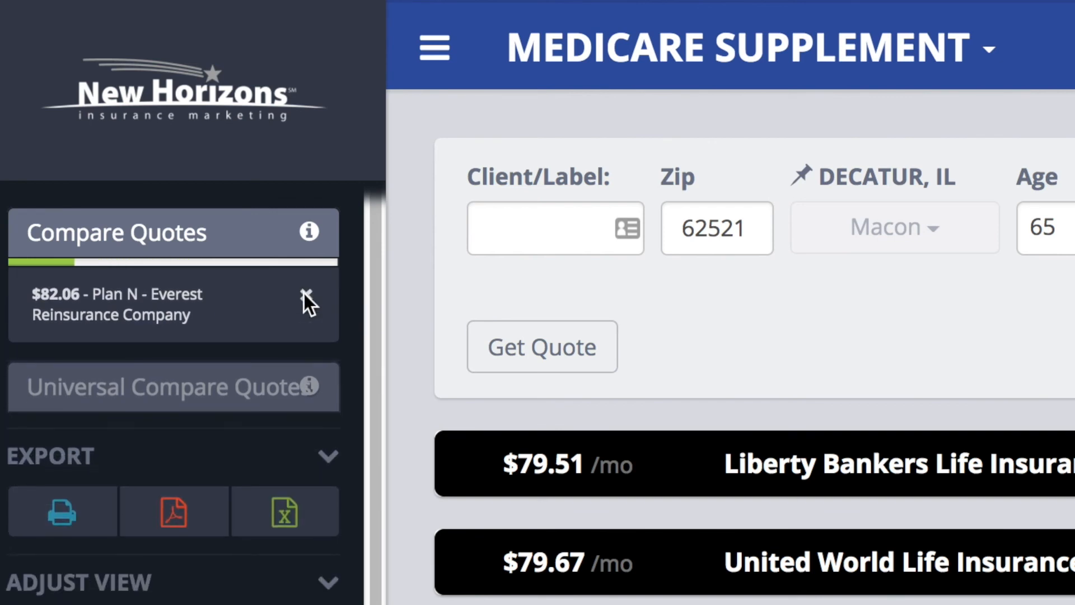
pyautogui.click(307, 295)
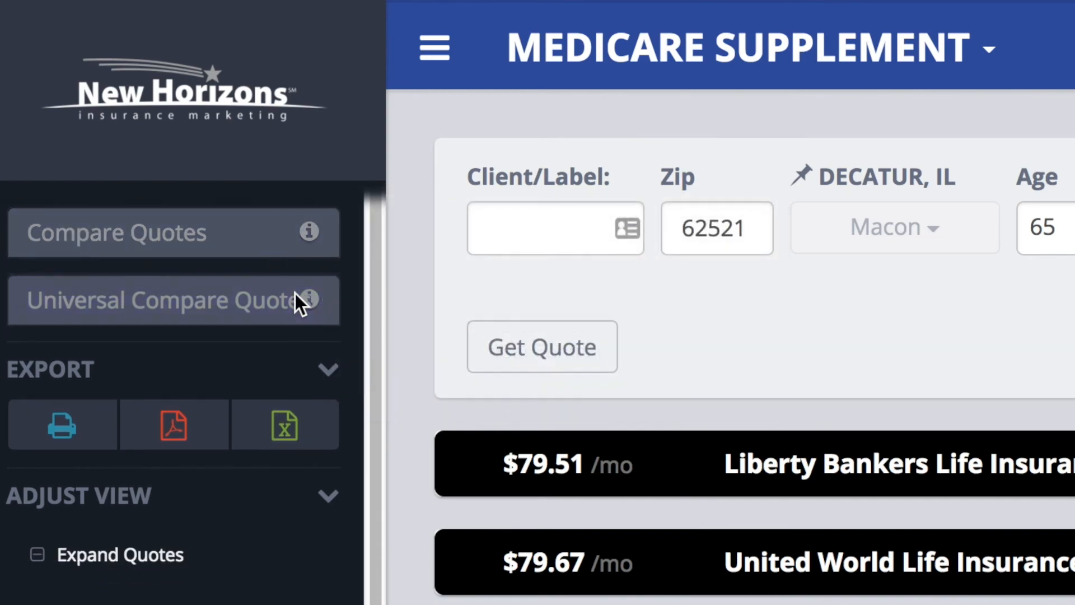